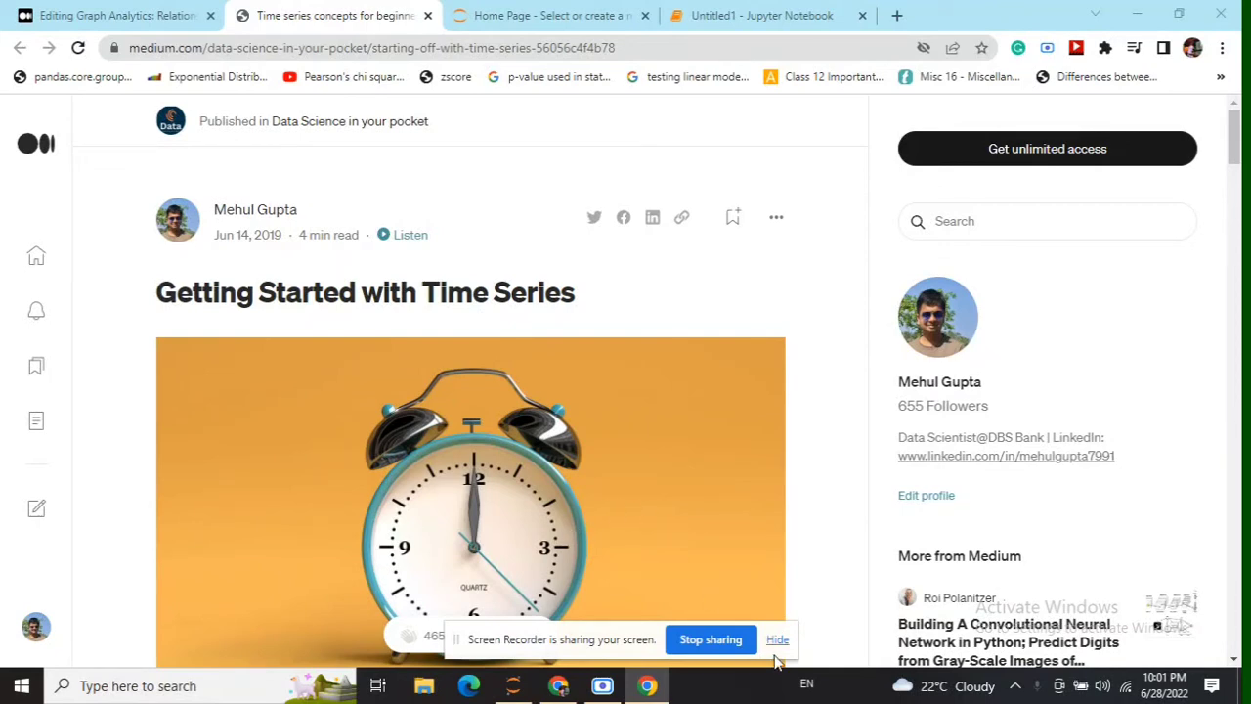
Dismiss the screen-sharing notice and switch from the Medium article to the Untitled1 notebook.
{"action": "left_click", "coordinate": [779, 645]}
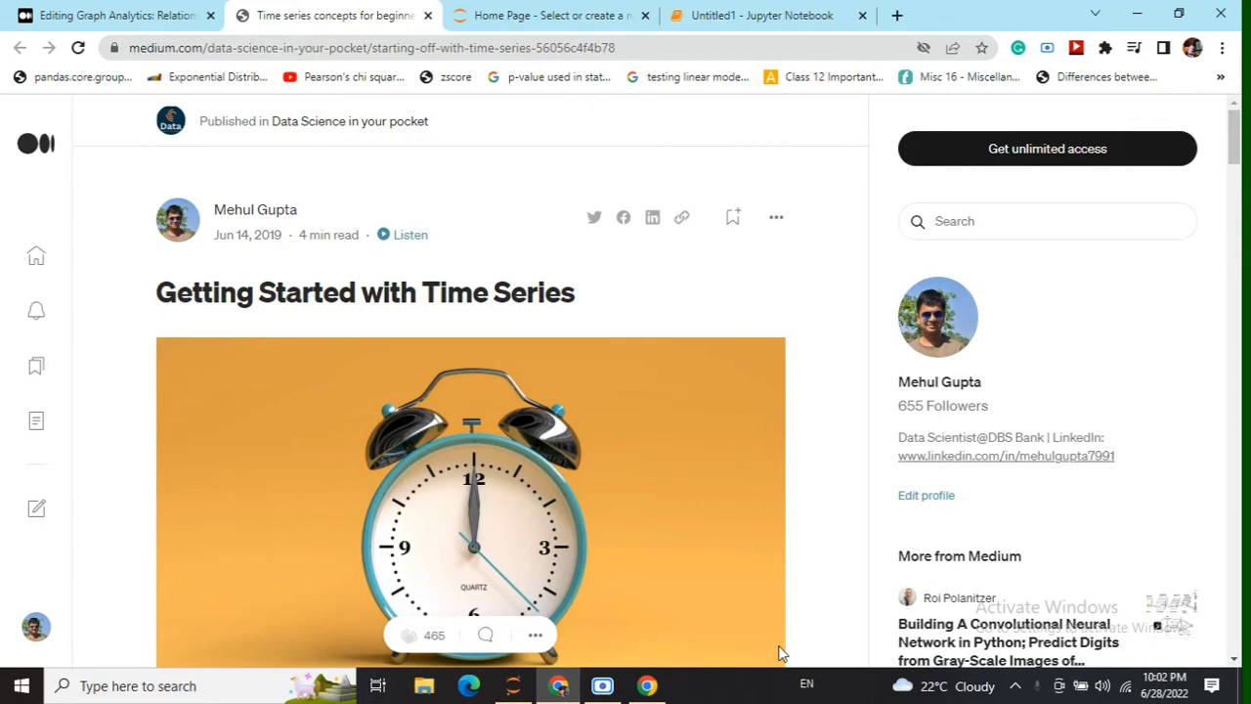
{"action": "scroll", "coordinate": [779, 650], "scroll_direction": "down", "scroll_amount": 4}
{"action": "scroll", "coordinate": [773, 625], "scroll_direction": "down", "scroll_amount": 2}
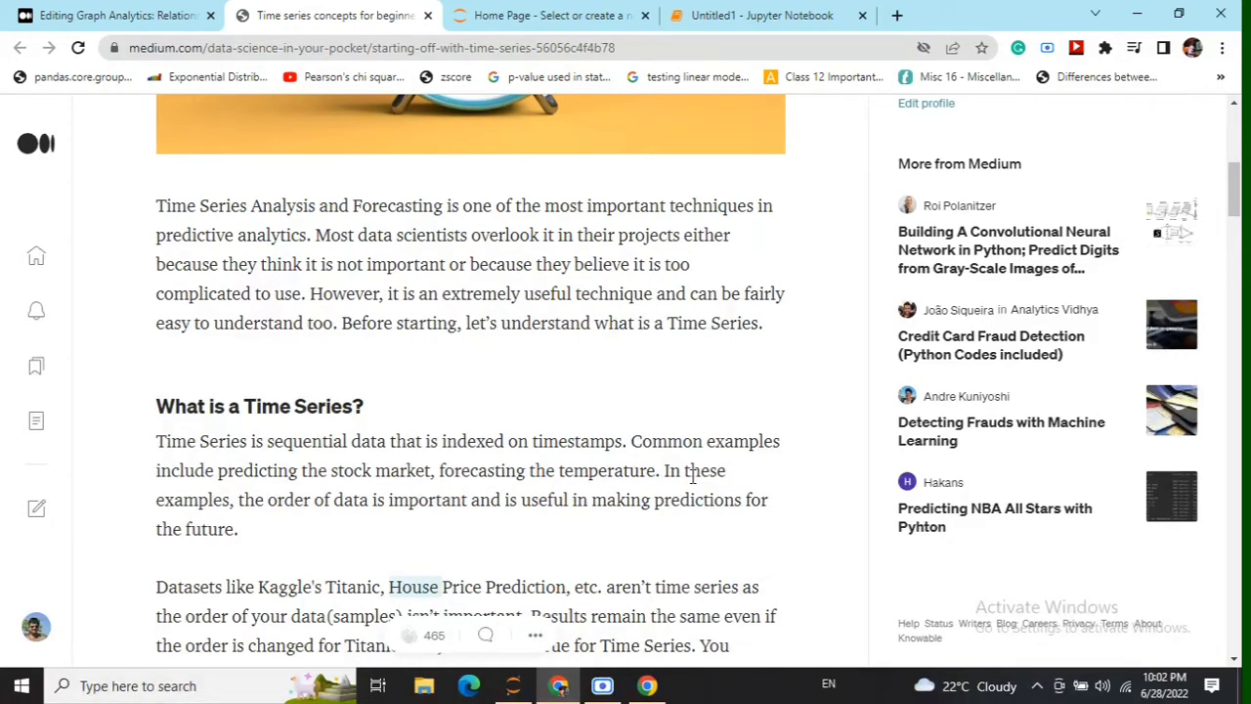
{"action": "scroll", "coordinate": [692, 476], "scroll_direction": "down", "scroll_amount": 3}
{"action": "scroll", "coordinate": [690, 476], "scroll_direction": "down", "scroll_amount": 2}
{"action": "scroll", "coordinate": [689, 476], "scroll_direction": "down", "scroll_amount": 3}
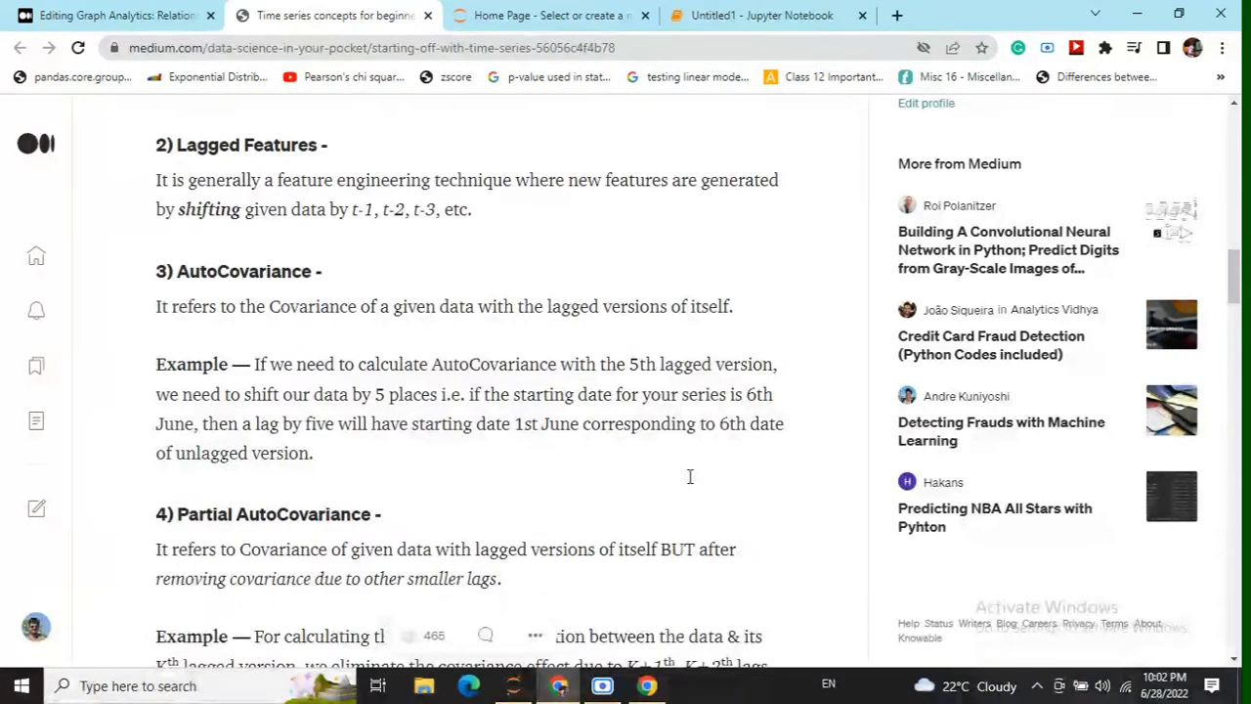
{"action": "scroll", "coordinate": [293, 257], "scroll_direction": "up", "scroll_amount": 3}
{"action": "left_click", "coordinate": [693, 18]}
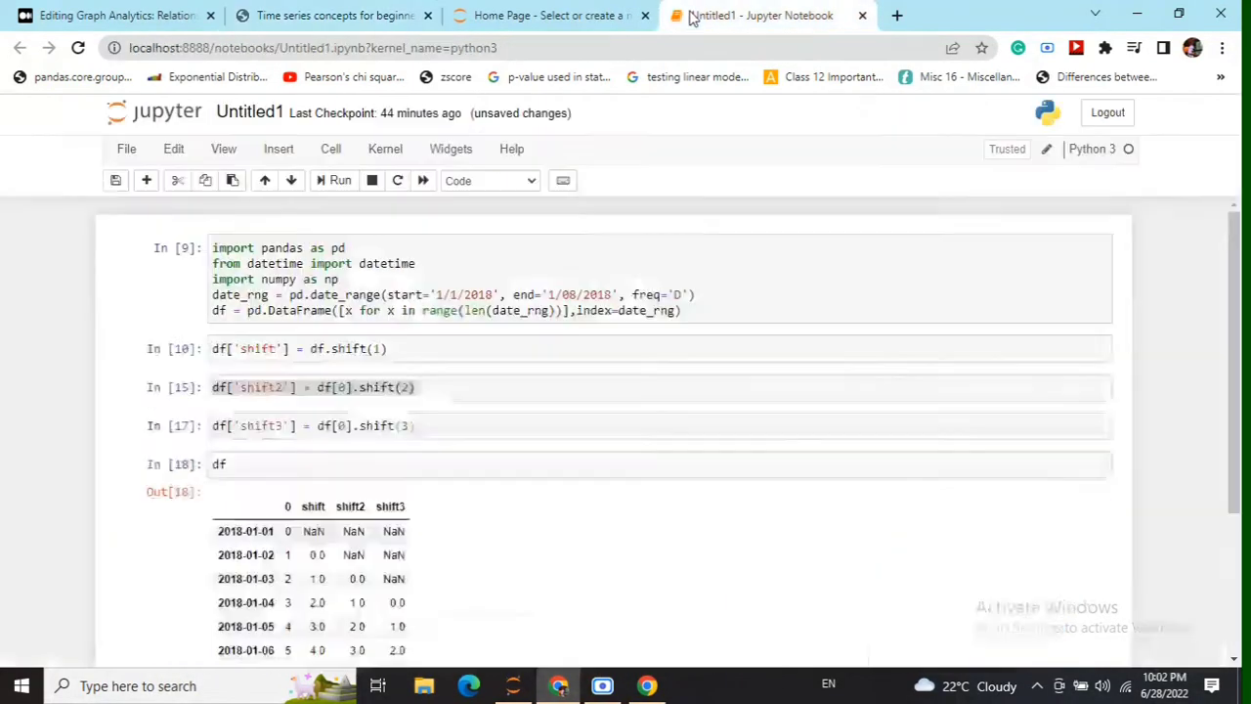
{"action": "scroll", "coordinate": [299, 489], "scroll_direction": "down", "scroll_amount": 2}
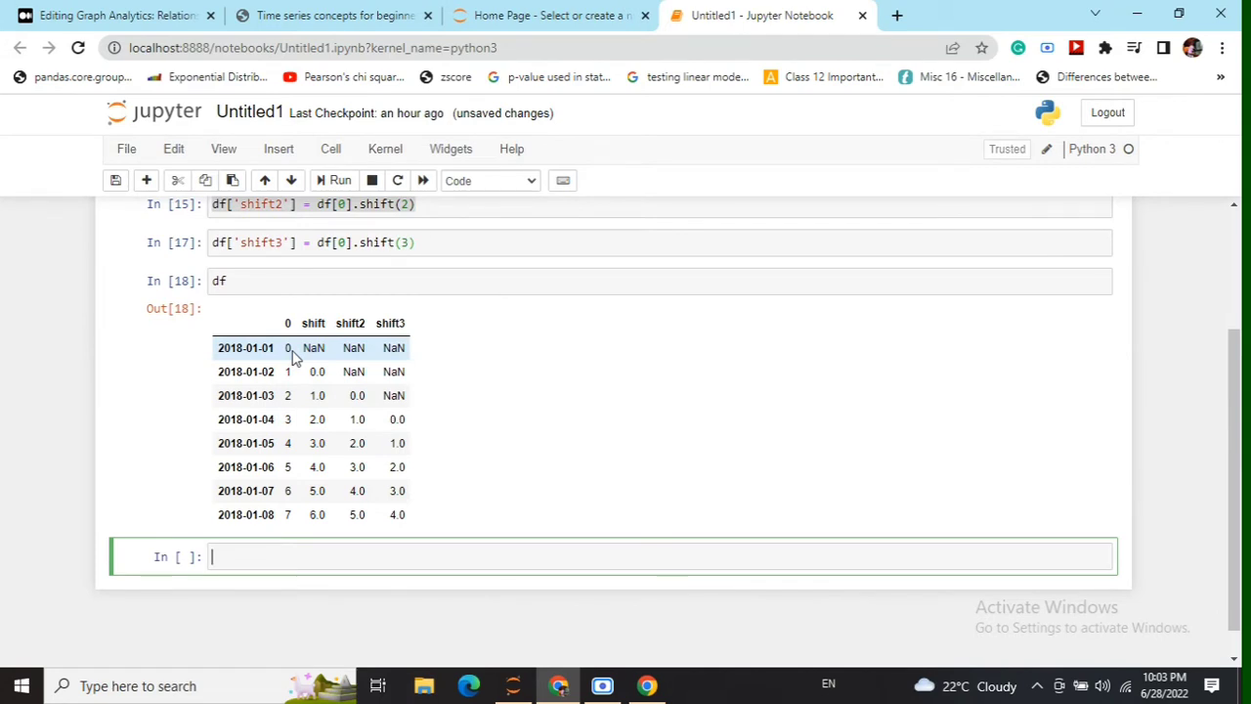
{"action": "scroll", "coordinate": [293, 357], "scroll_direction": "up", "scroll_amount": 2}
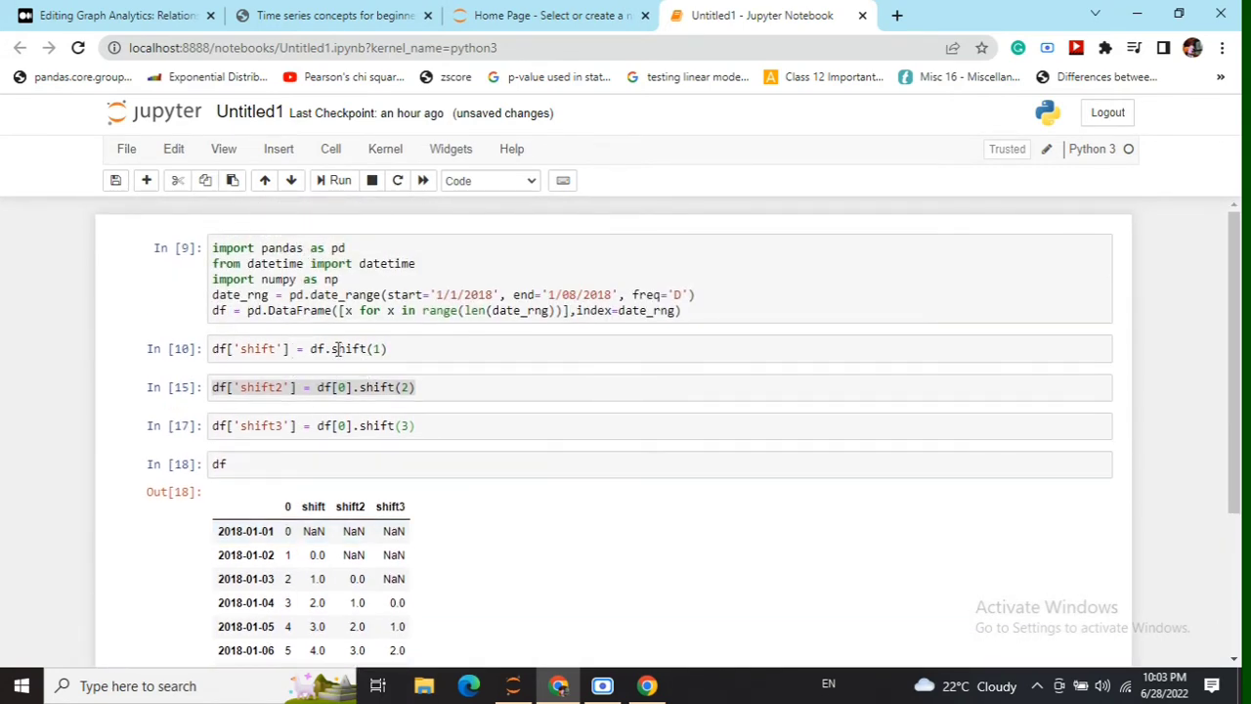
{"action": "scroll", "coordinate": [374, 352], "scroll_direction": "down", "scroll_amount": 1}
{"action": "scroll", "coordinate": [371, 371], "scroll_direction": "down", "scroll_amount": 2}
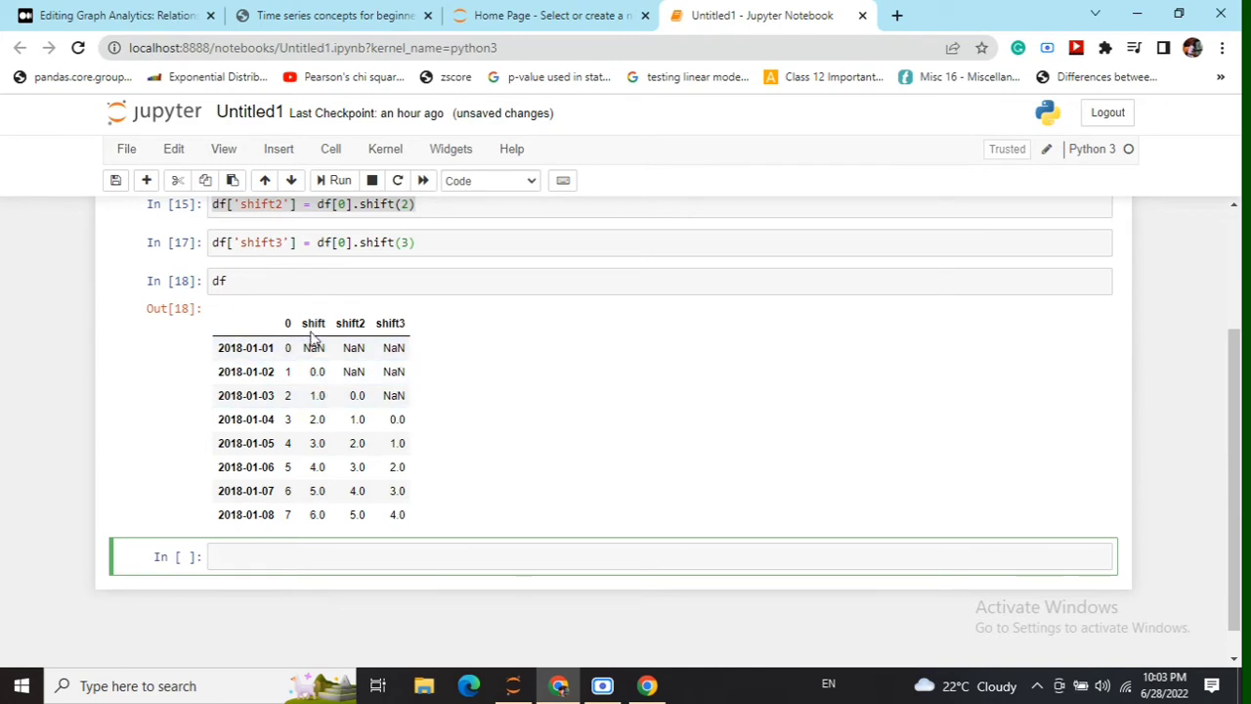
{"action": "scroll", "coordinate": [284, 342], "scroll_direction": "up", "scroll_amount": 2}
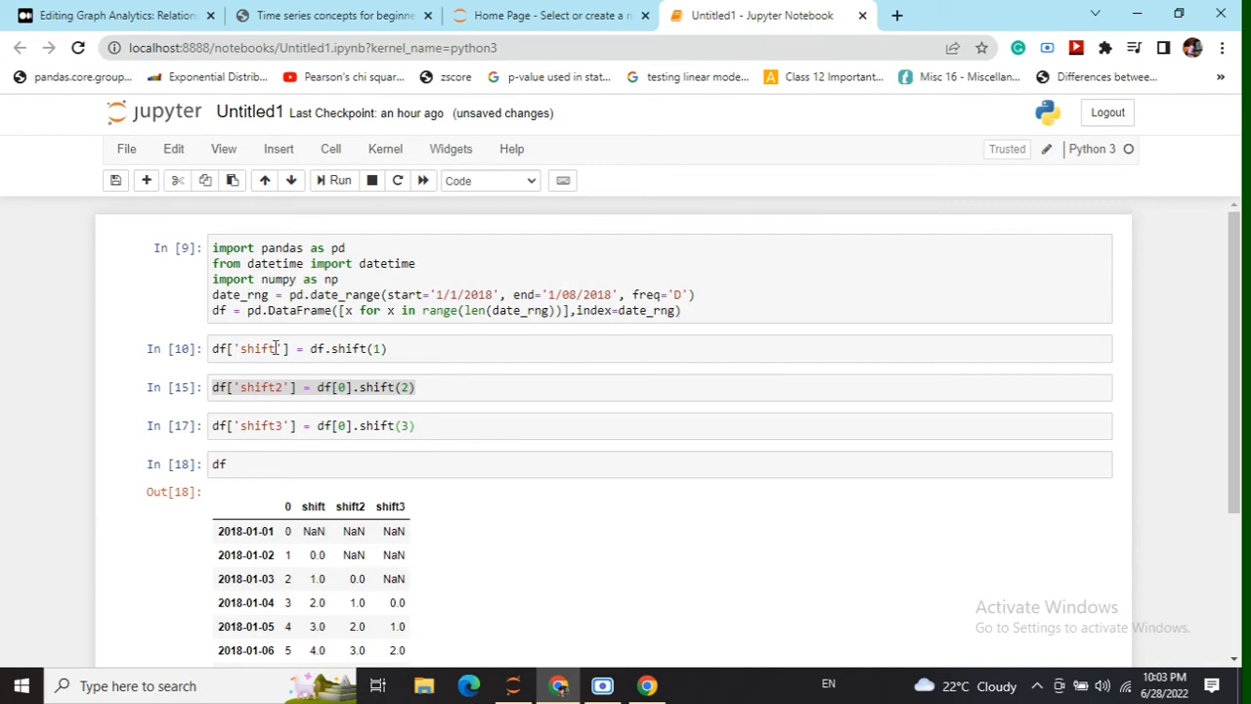
{"action": "scroll", "coordinate": [275, 350], "scroll_direction": "down", "scroll_amount": 3}
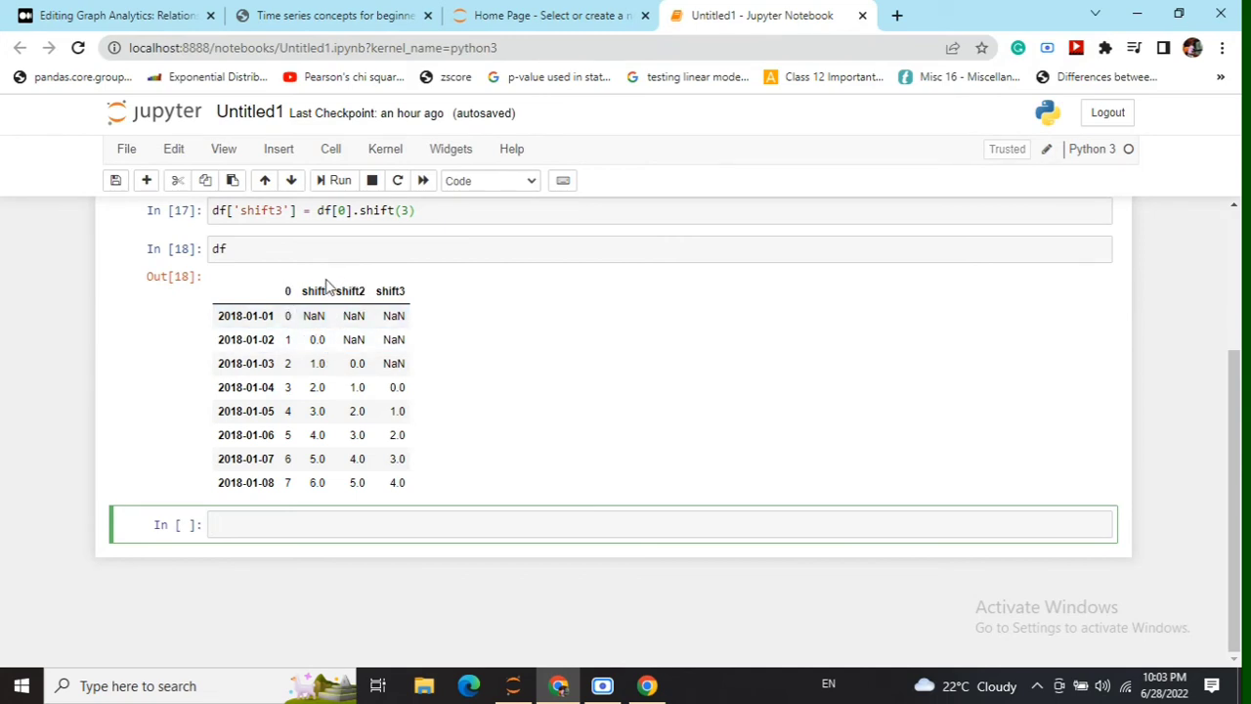
{"action": "scroll", "coordinate": [327, 286], "scroll_direction": "up", "scroll_amount": 3}
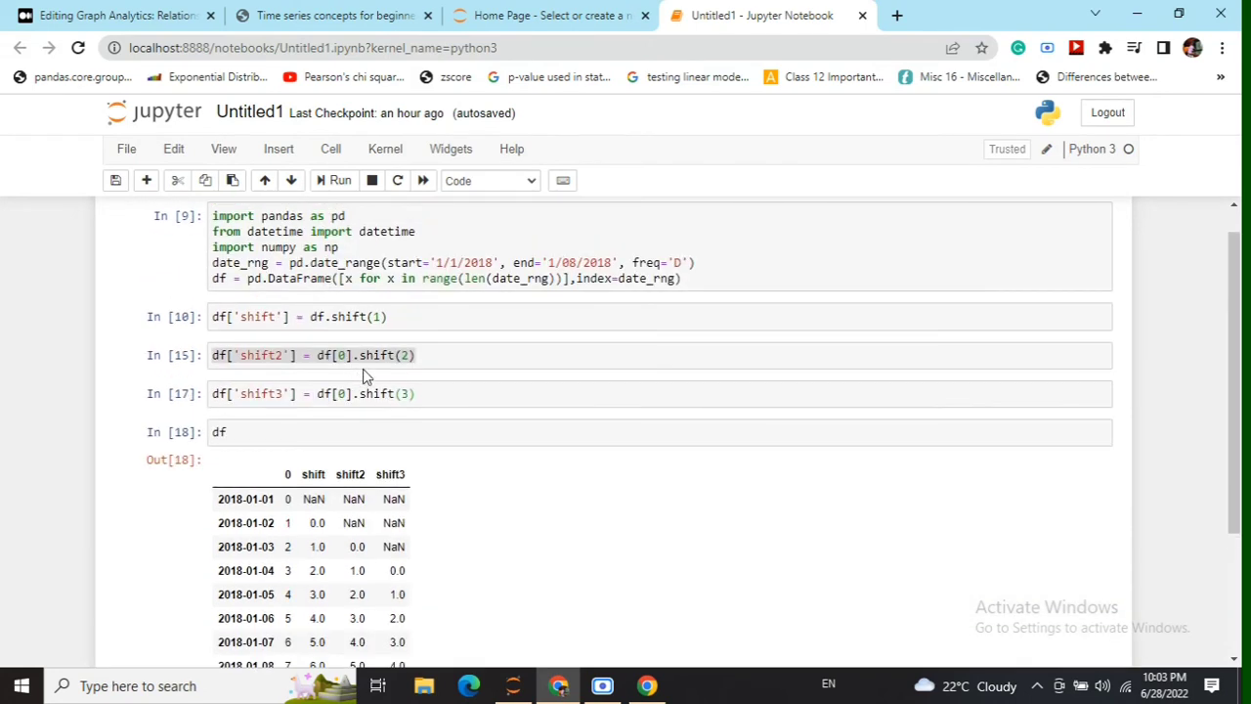
{"action": "scroll", "coordinate": [383, 354], "scroll_direction": "down", "scroll_amount": 3}
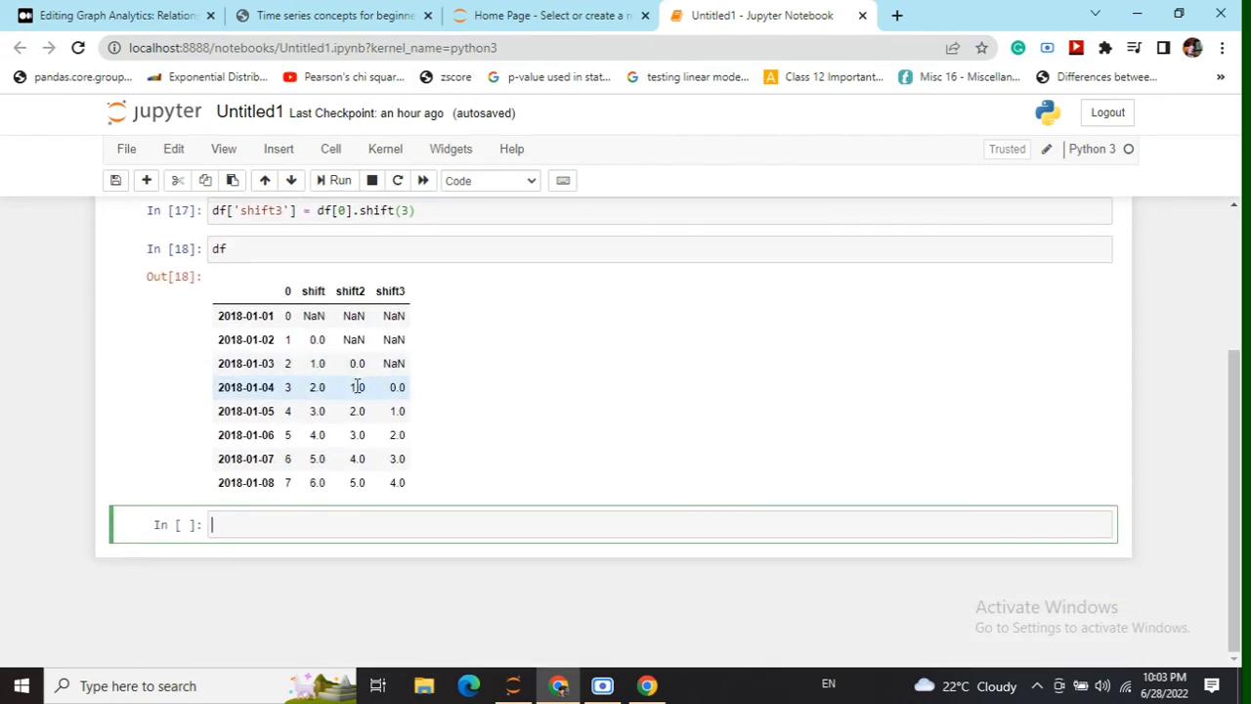